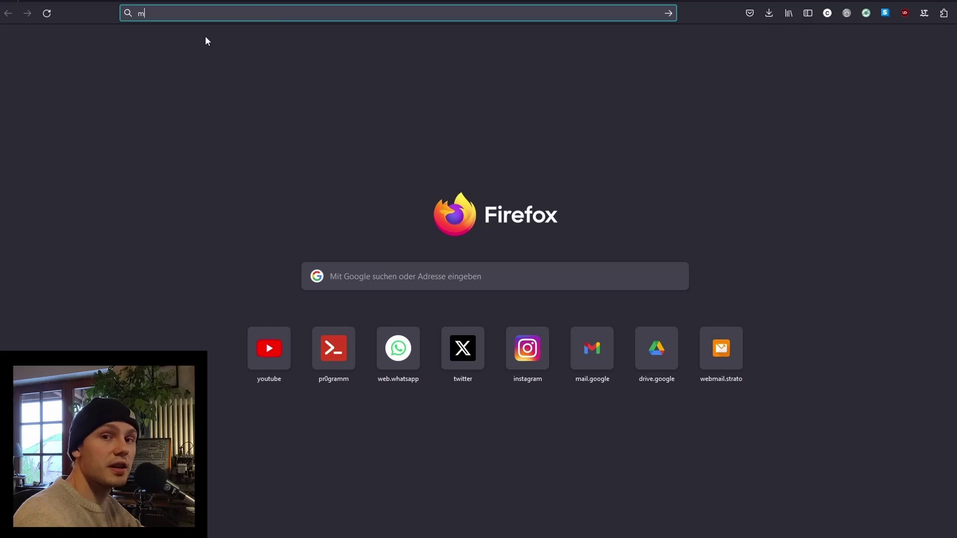
Load the Melody Scanner website and sign in with a Google account to reach My Songbook.
text(elodyscanner.com/)
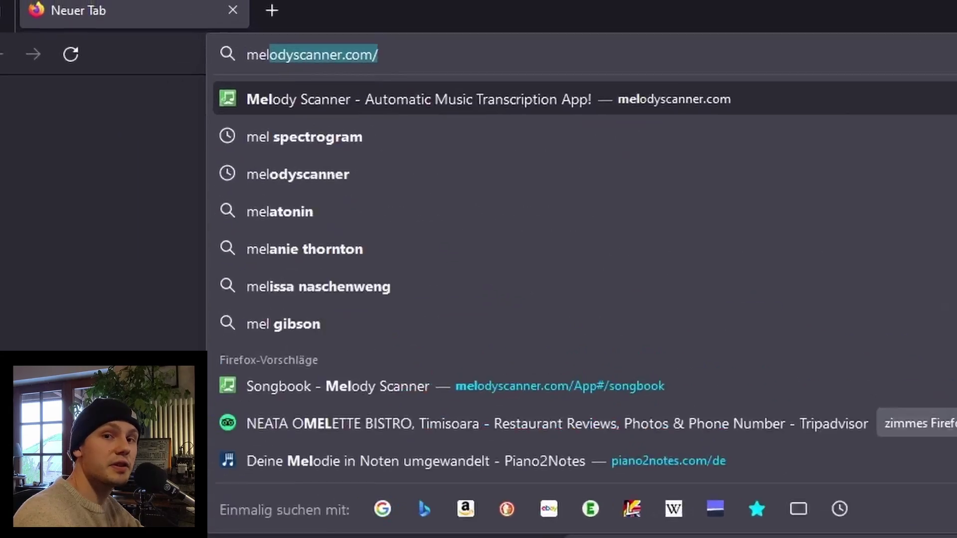
key(Return)
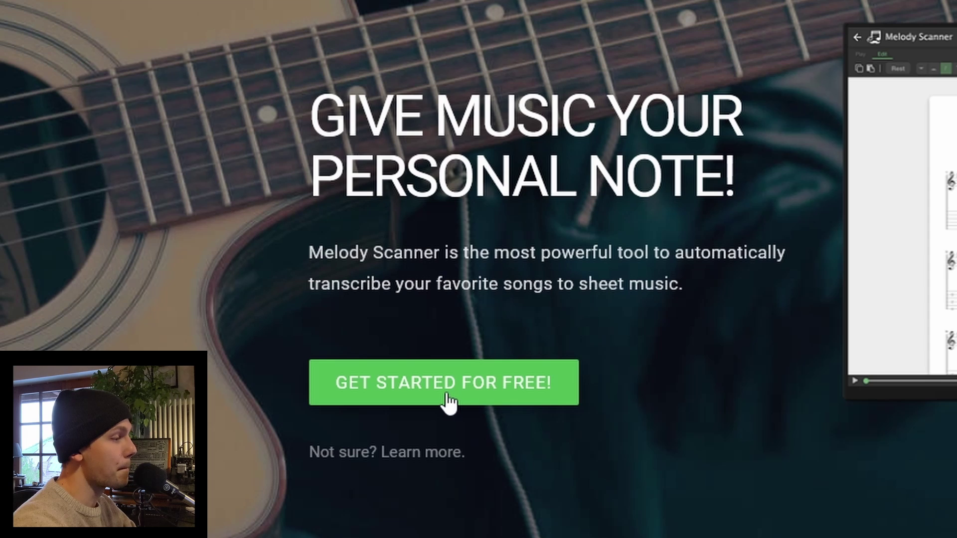
click(449, 403)
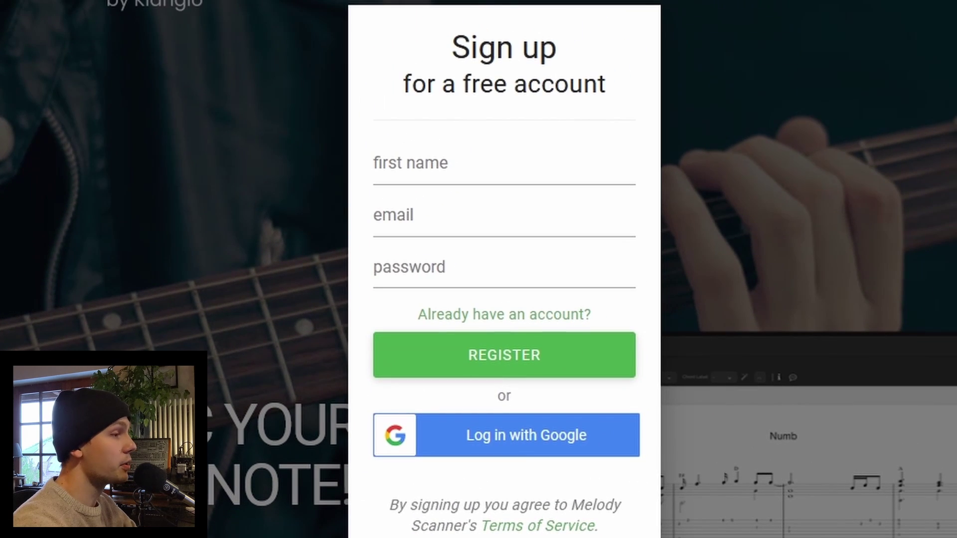
click(521, 444)
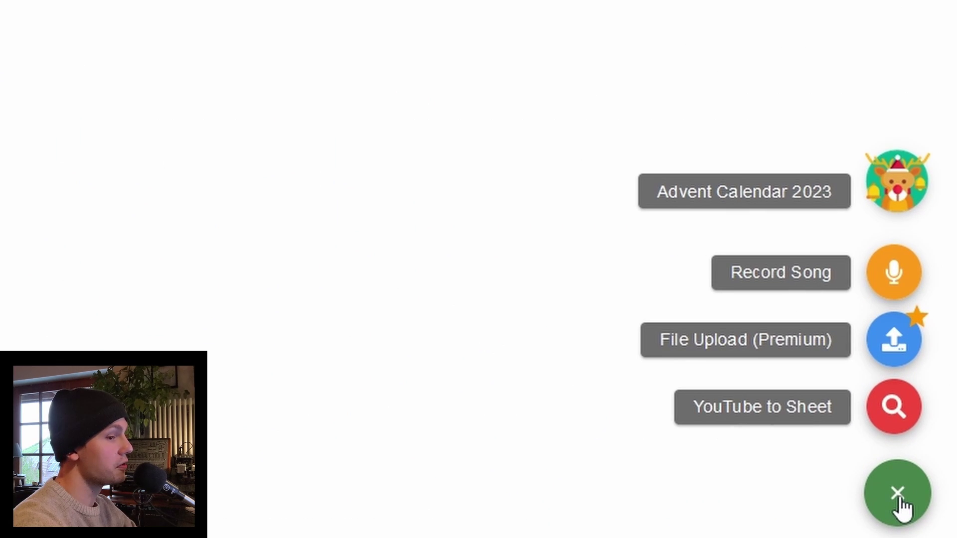
Start a YouTube-to-sheet transcription in Arrangement Mode with the Piano (Full) arrangement.
click(893, 418)
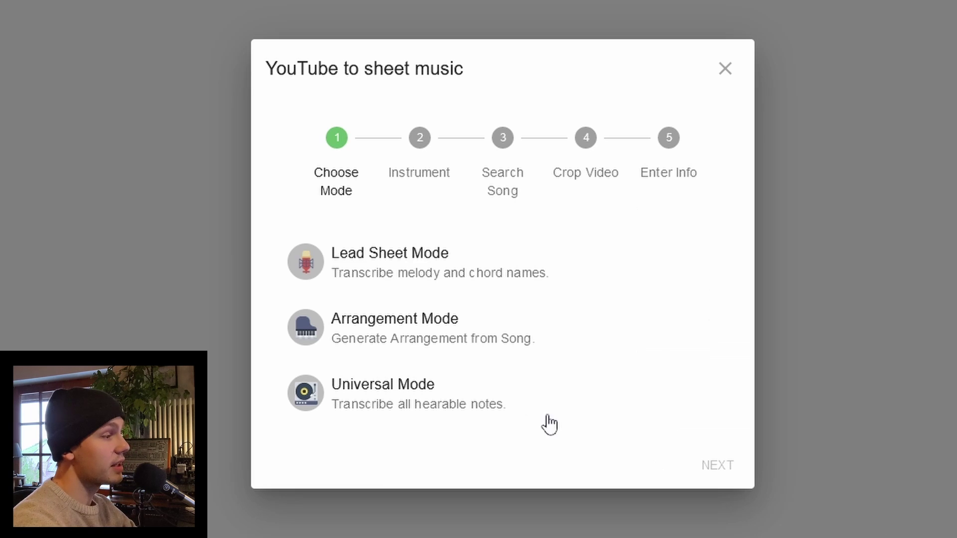
click(419, 341)
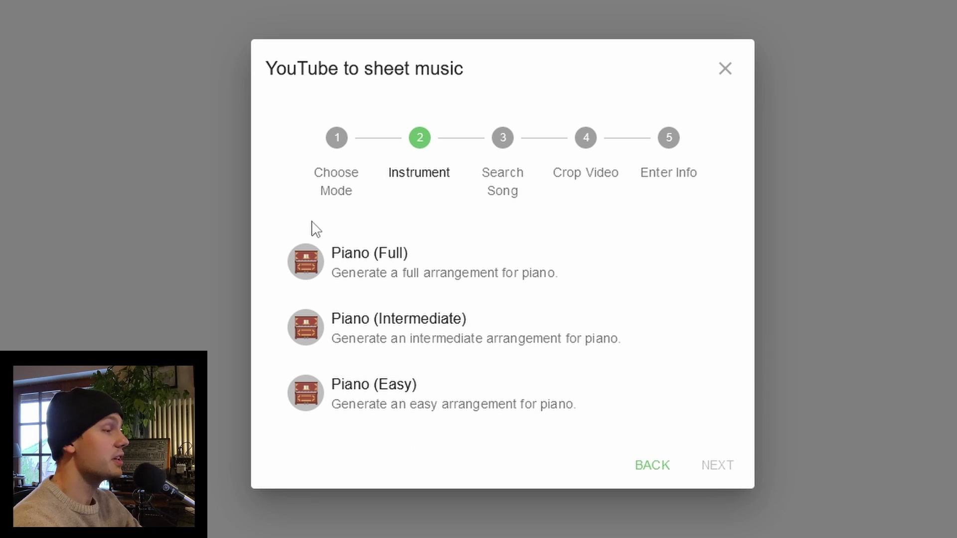
click(392, 273)
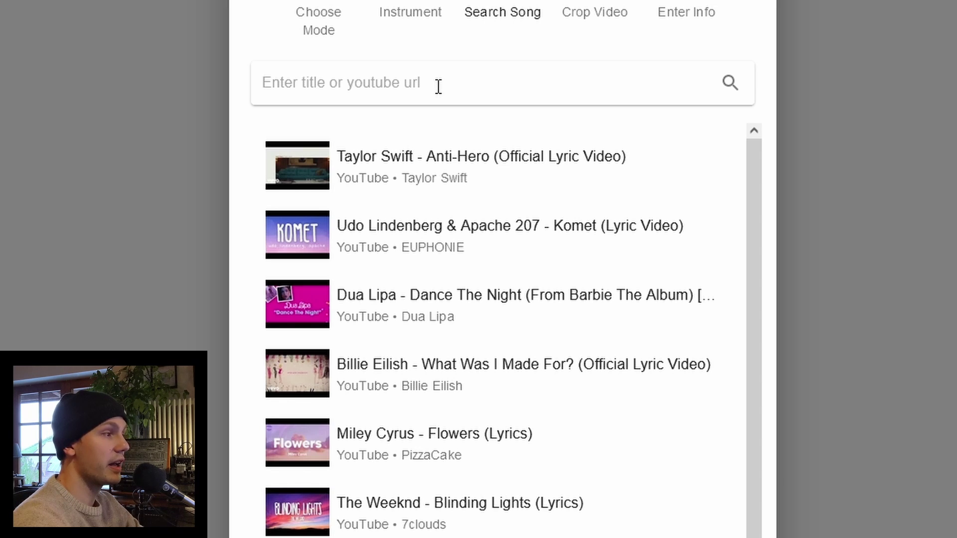
Search for 'stuck in' and pick the Stuck In the Sound – Let's Go official video.
text(stuck in)
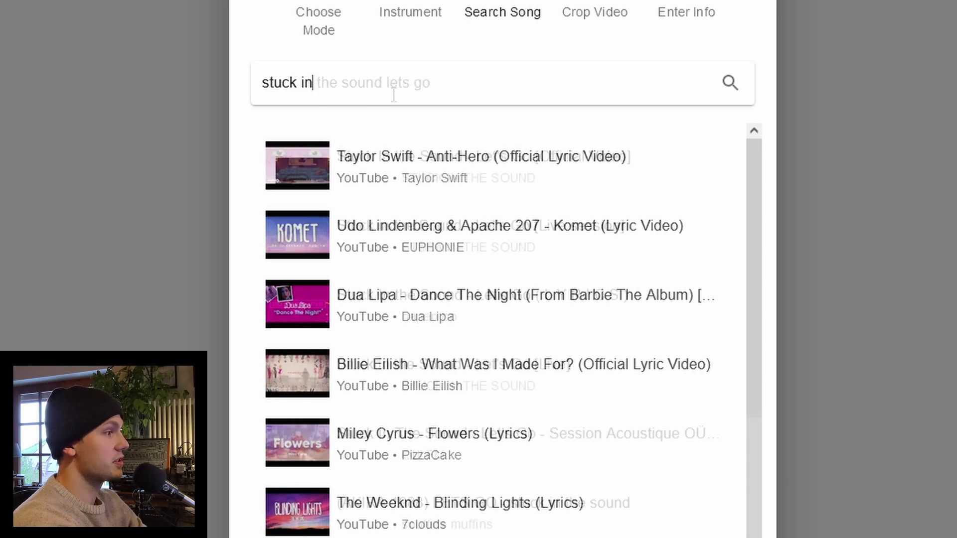
key(Tab)
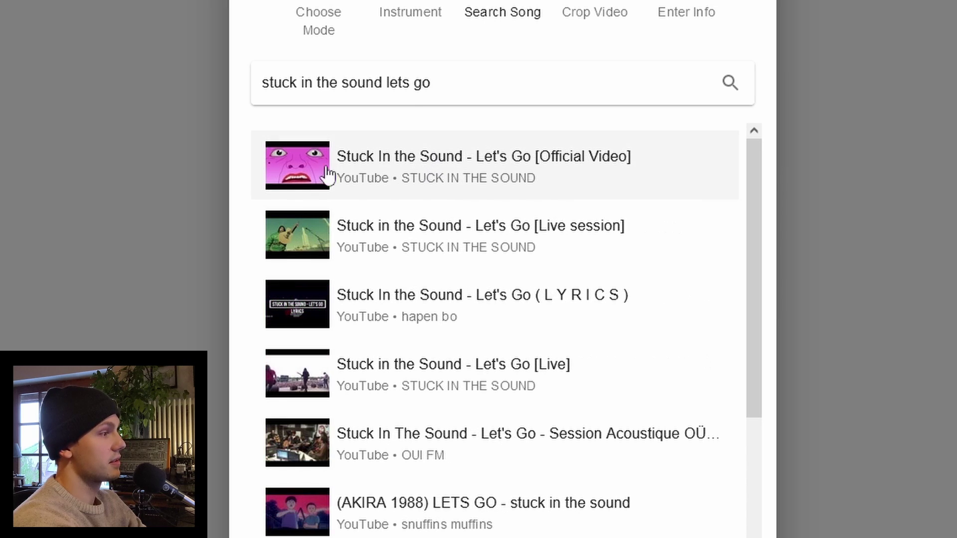
click(393, 167)
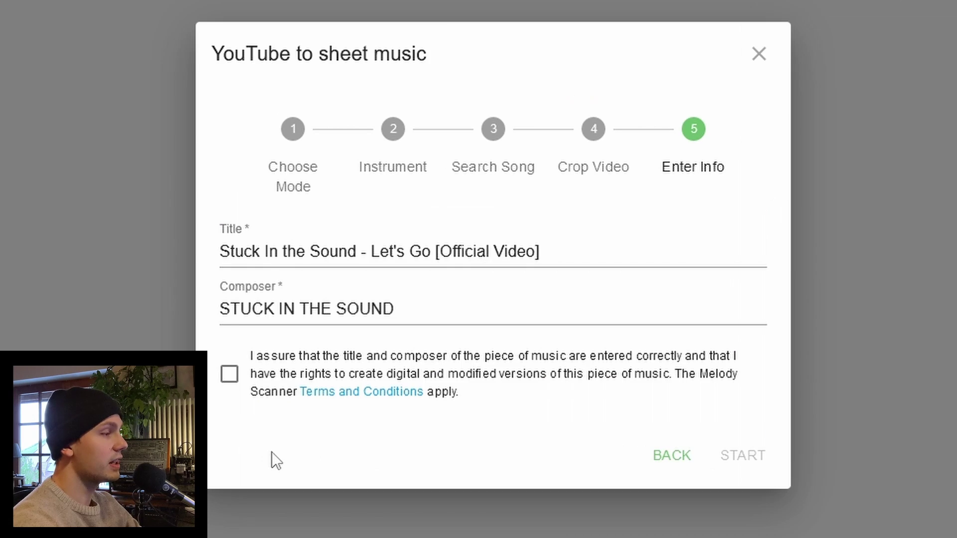
Check the song title and composer, confirm transcription rights, and start the transcription.
click(301, 182)
drag(286, 187, 424, 178)
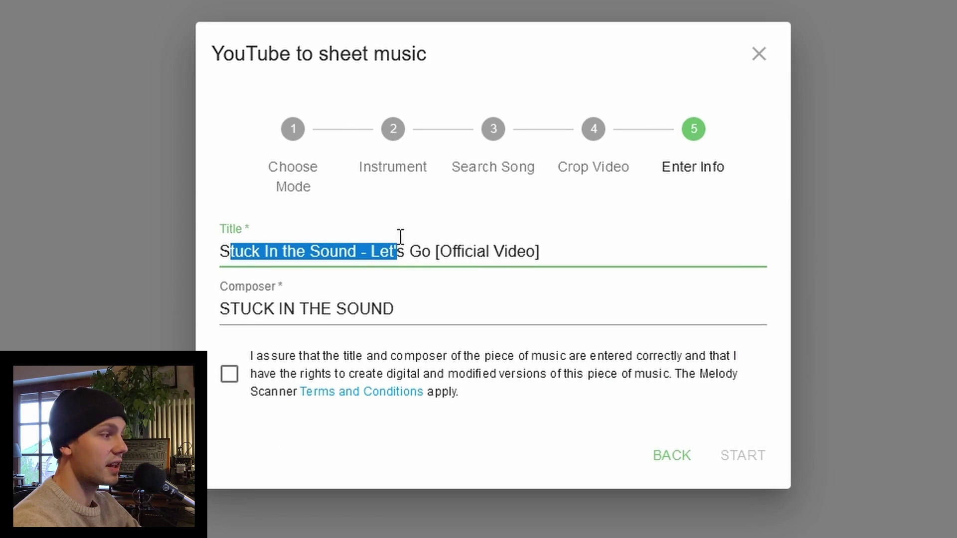
click(323, 310)
click(230, 375)
click(756, 456)
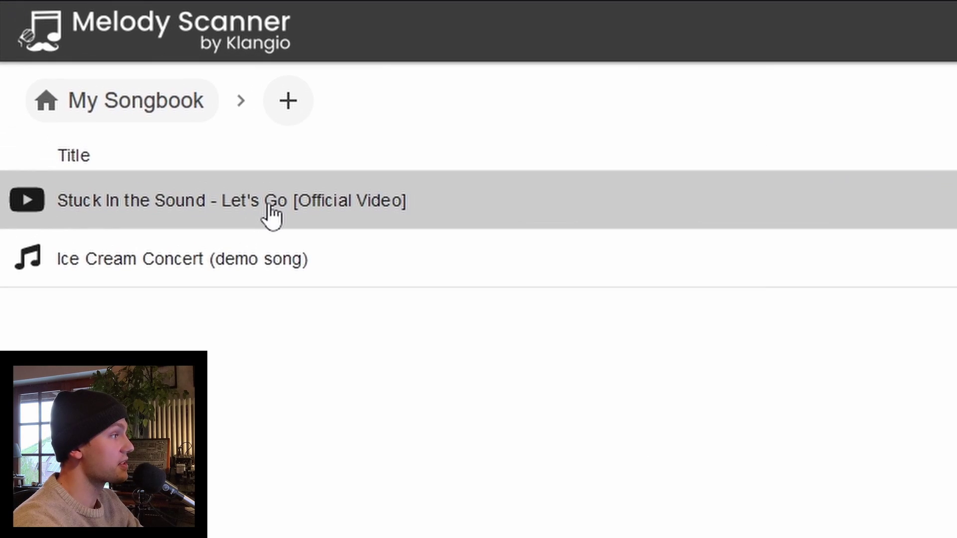
Open the Let's Go score and play it back from the first beat of measure 15.
click(269, 203)
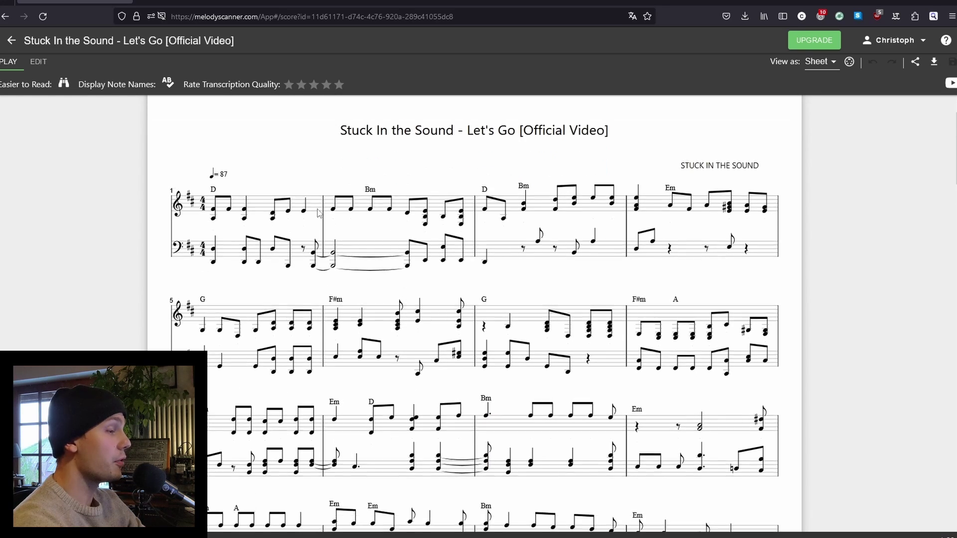
scroll(439, 215, down, 4)
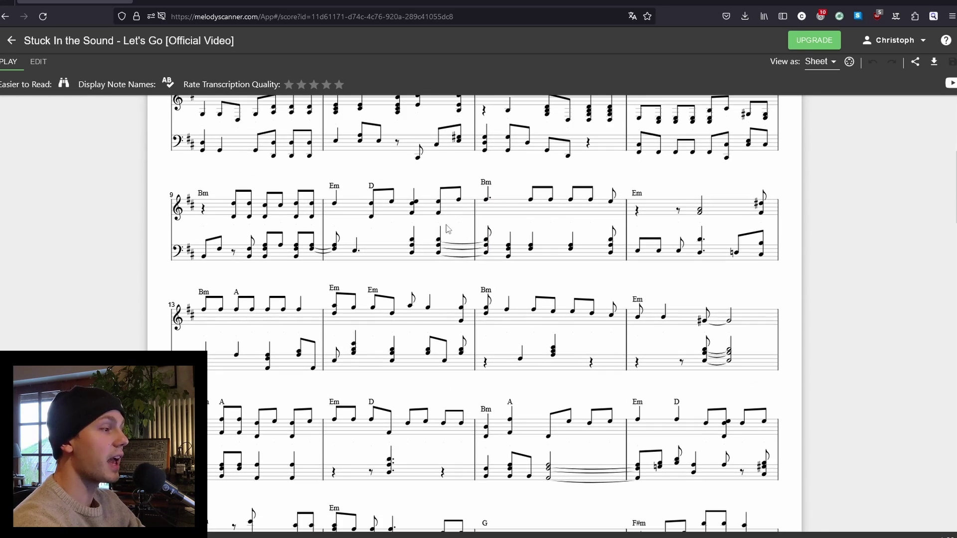
click(486, 317)
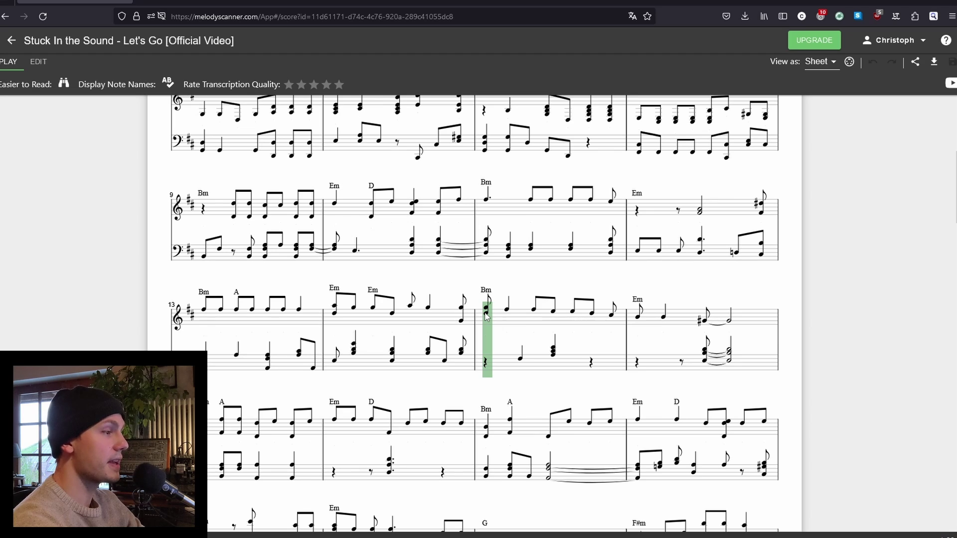
key(space)
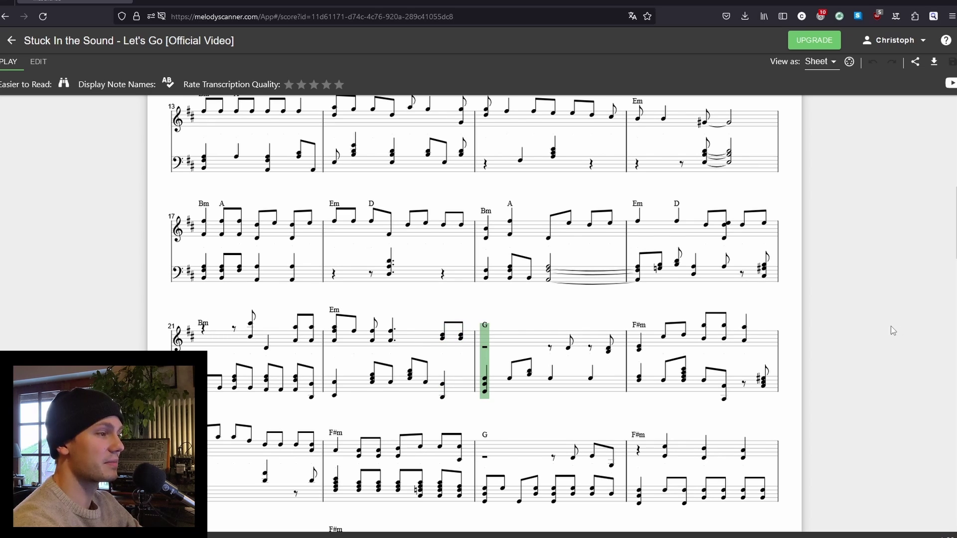
scroll(832, 187, up, 3)
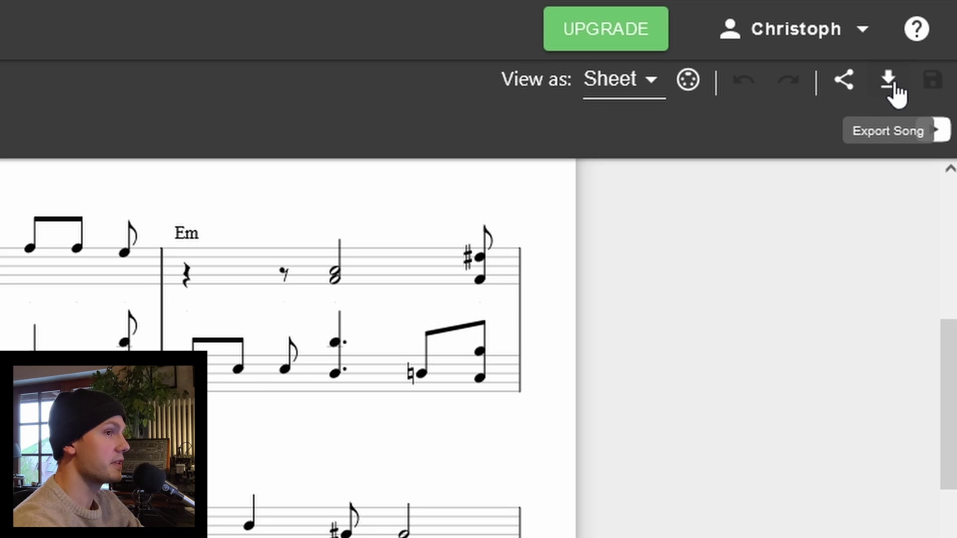
Export the Let's Go score as a PDF with default settings and view the two-page result.
click(892, 85)
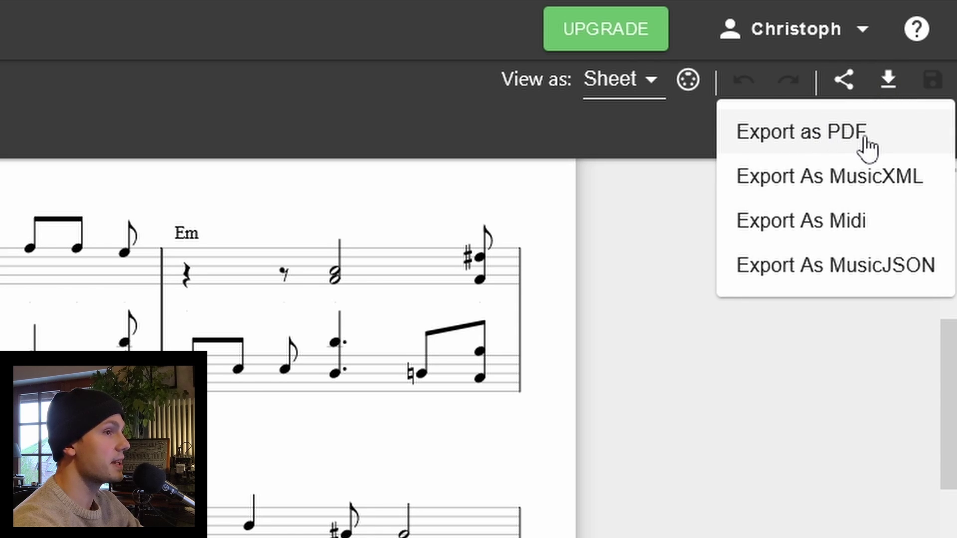
click(822, 134)
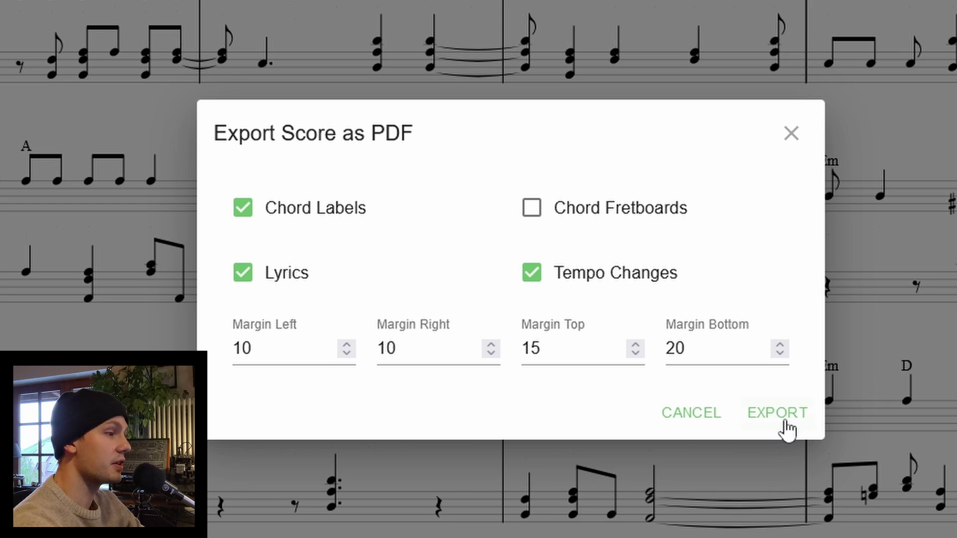
click(779, 414)
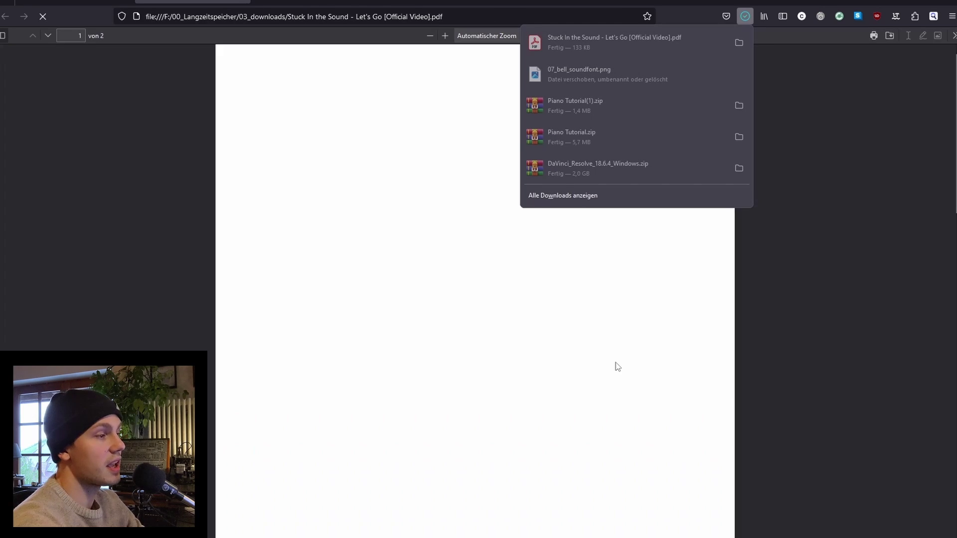
click(622, 364)
scroll(622, 364, down, 15)
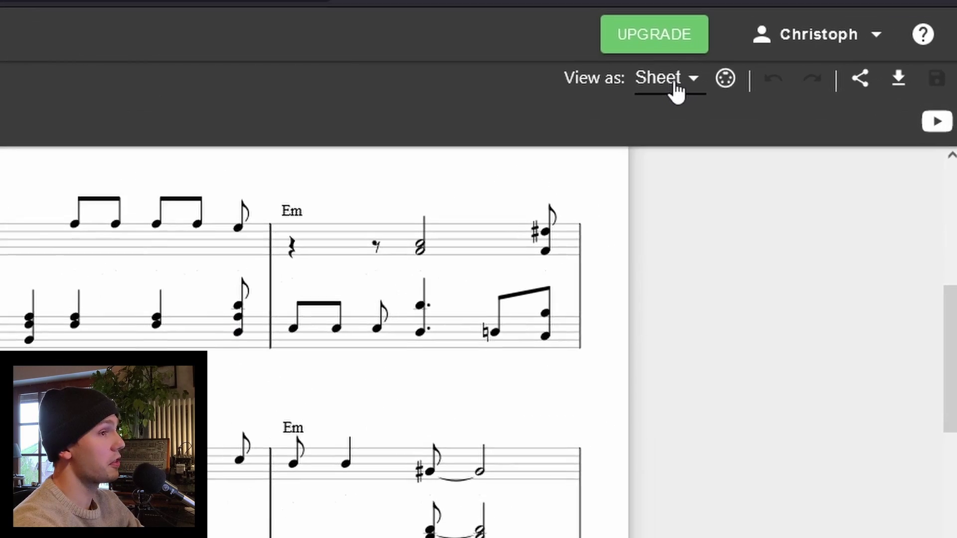
click(817, 63)
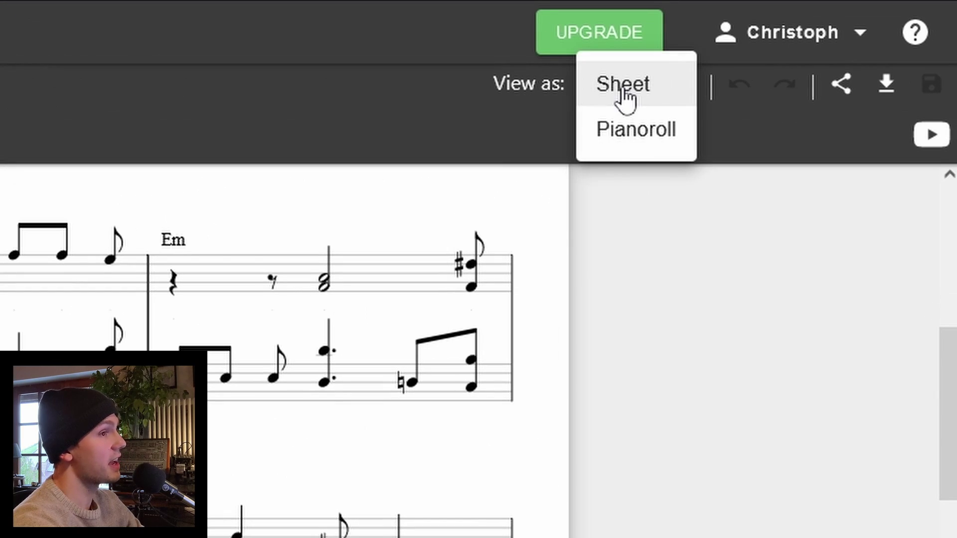
click(629, 142)
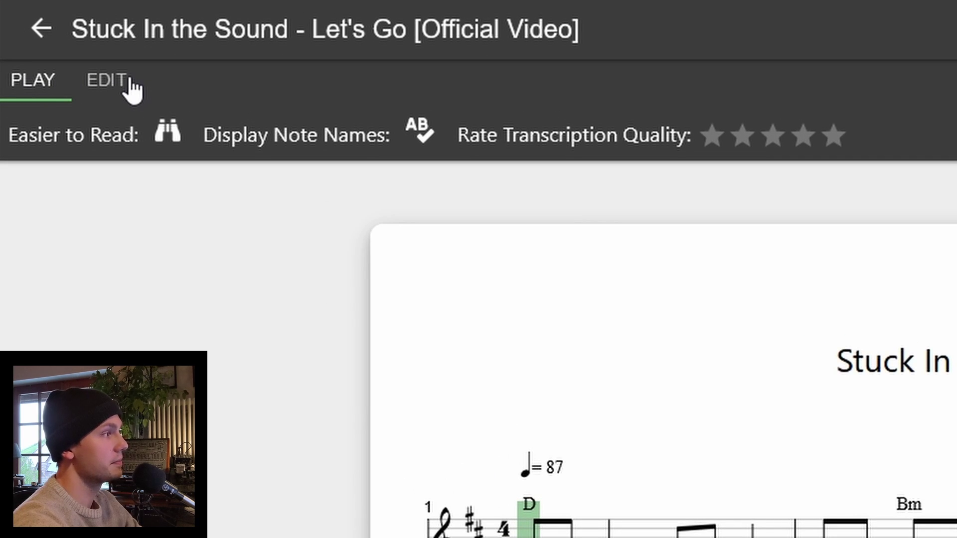
In Edit mode, add a natural sign to the beat-2 note of measure 2 under Bm.
click(130, 81)
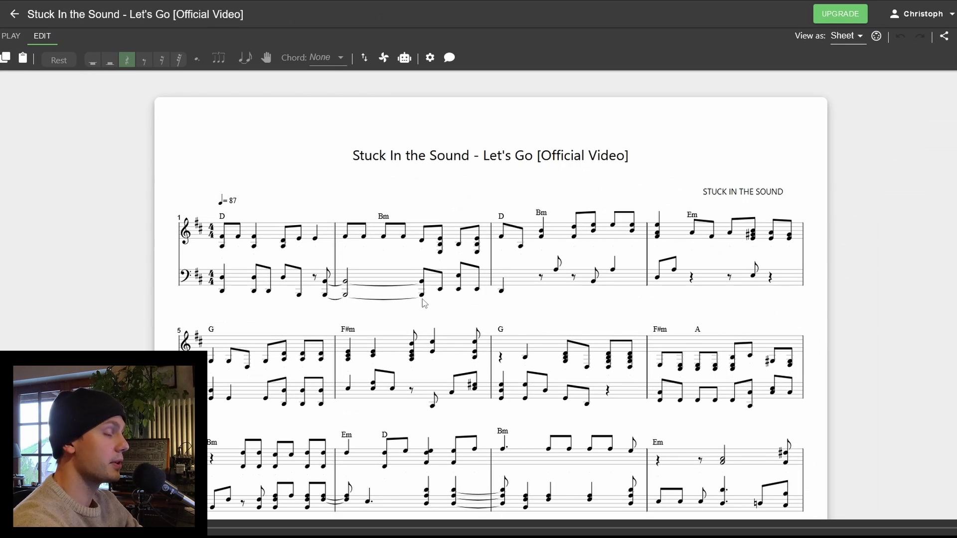
click(384, 234)
key(Down)
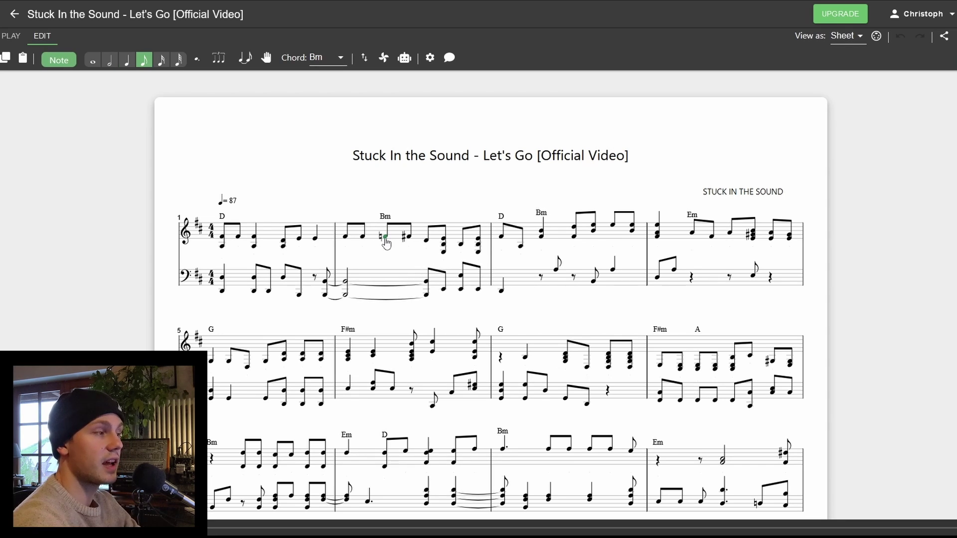
click(496, 267)
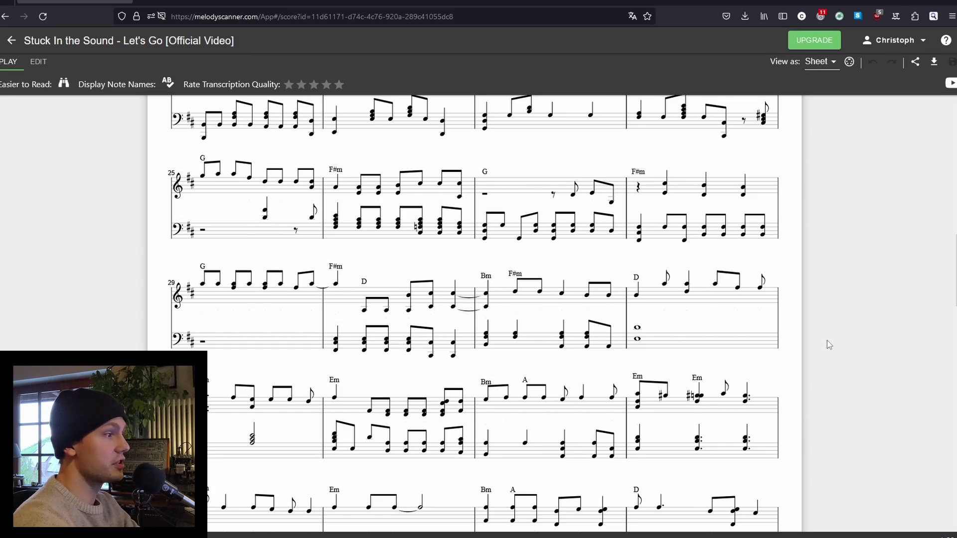
Review the score's locked ending and export formats, then go to the klang.io homepage.
scroll(829, 345, down, 5)
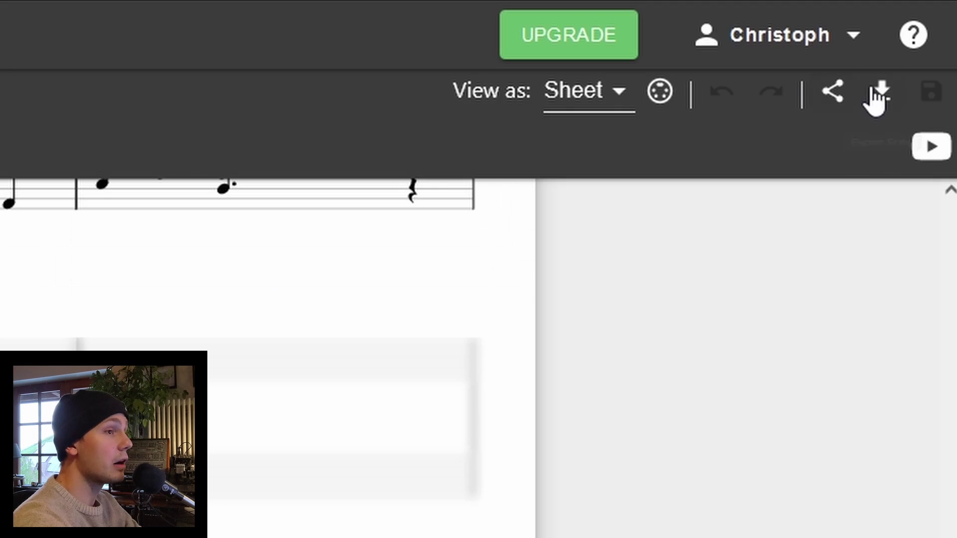
click(880, 93)
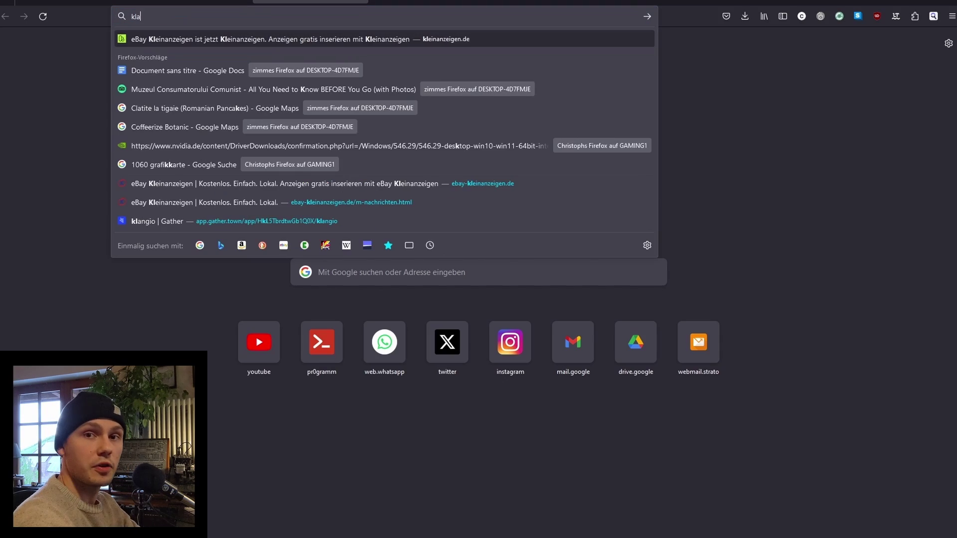
text(ang)
key(Return)
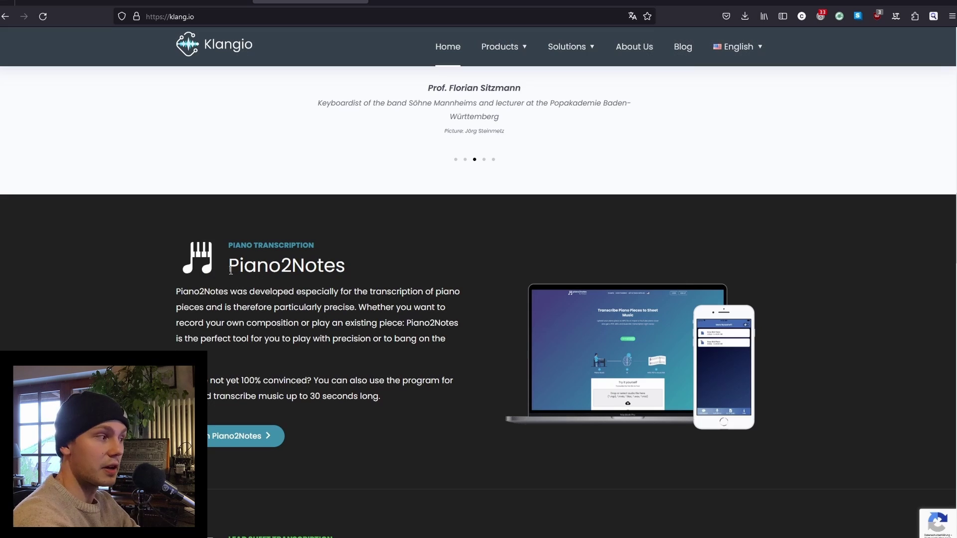
drag(230, 269, 284, 269)
scroll(284, 270, down, 10)
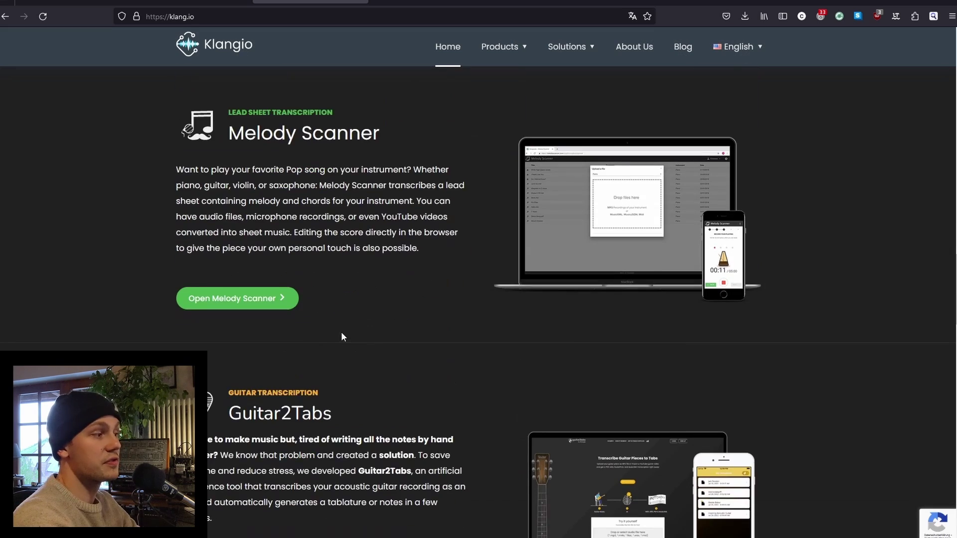
drag(230, 308, 269, 337)
scroll(254, 312, down, 5)
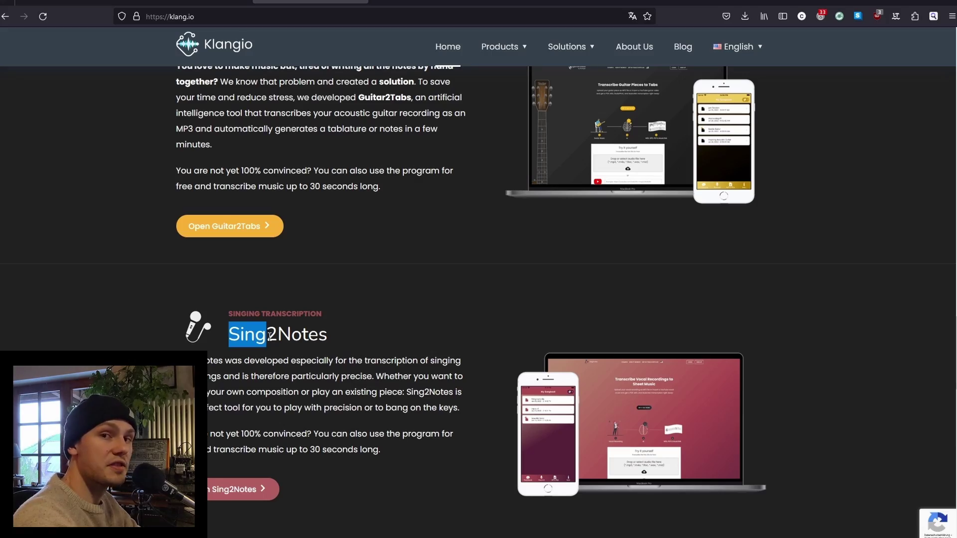